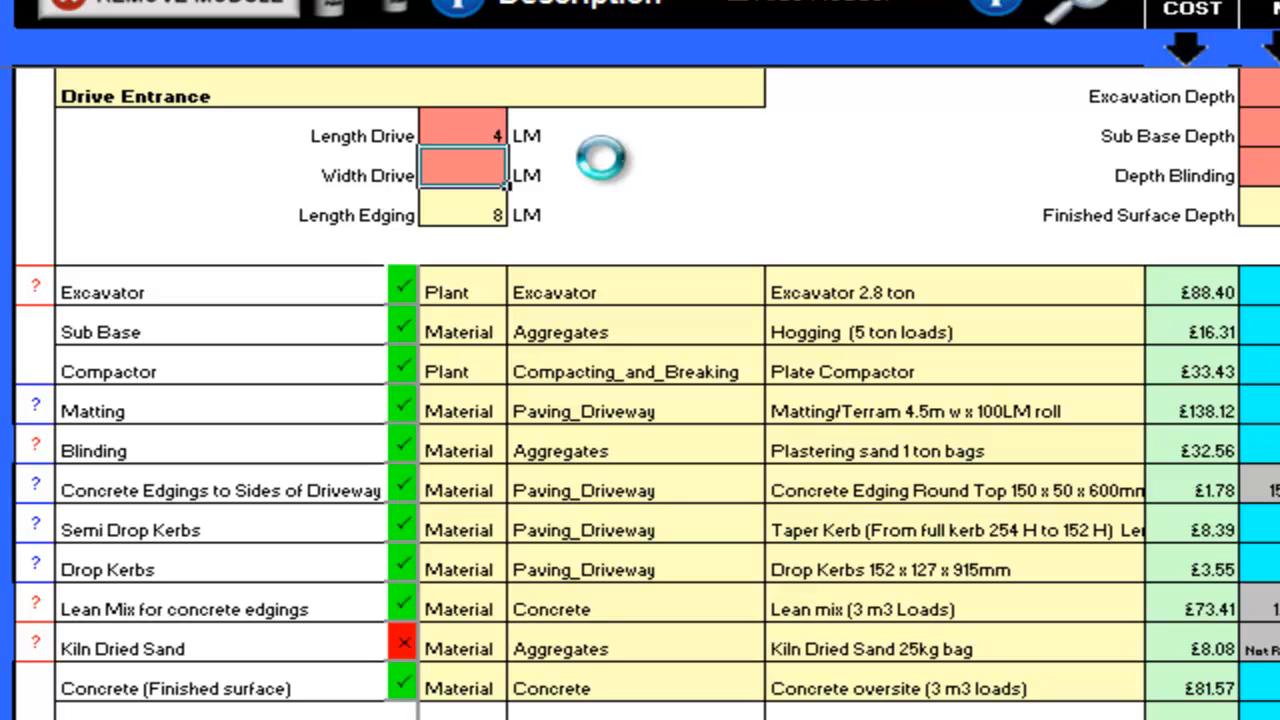
# Set the Drive Entrance width to 3 LM, excavation depth to 0.3, sub base depth to 0.15 and blinding depth to 0.02.
pyautogui.press('Return')
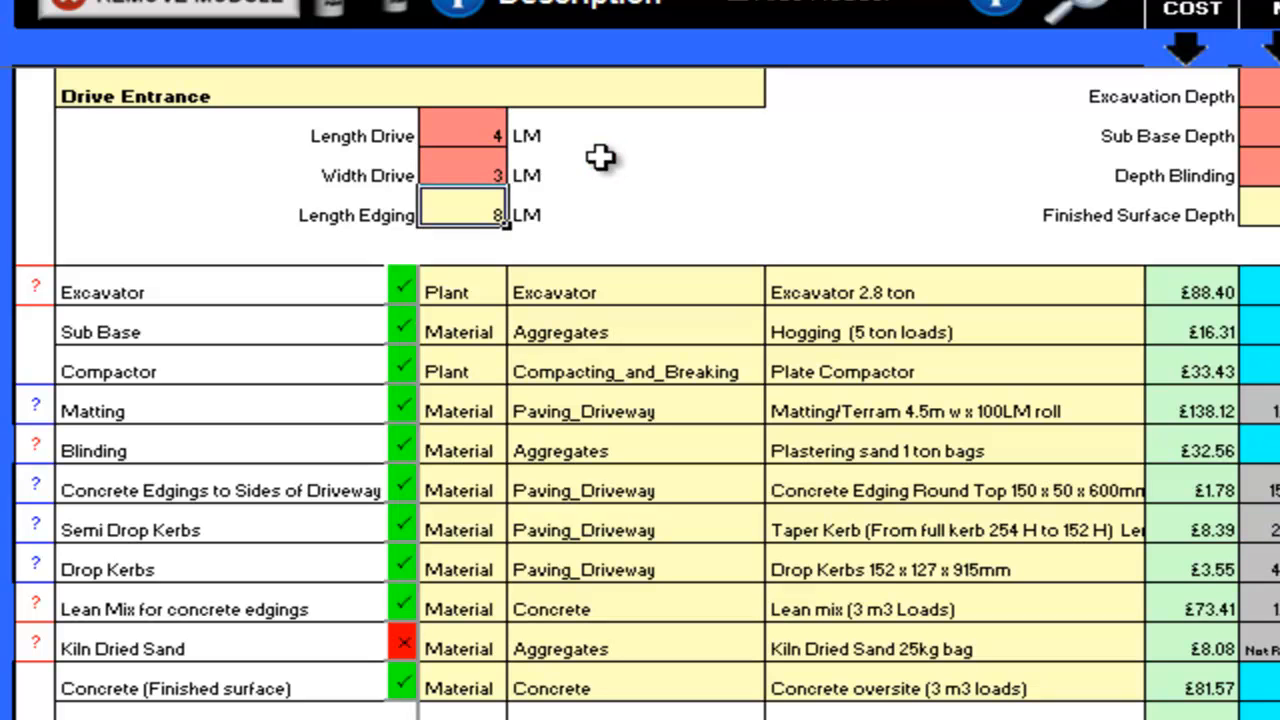
pyautogui.click(1270, 90)
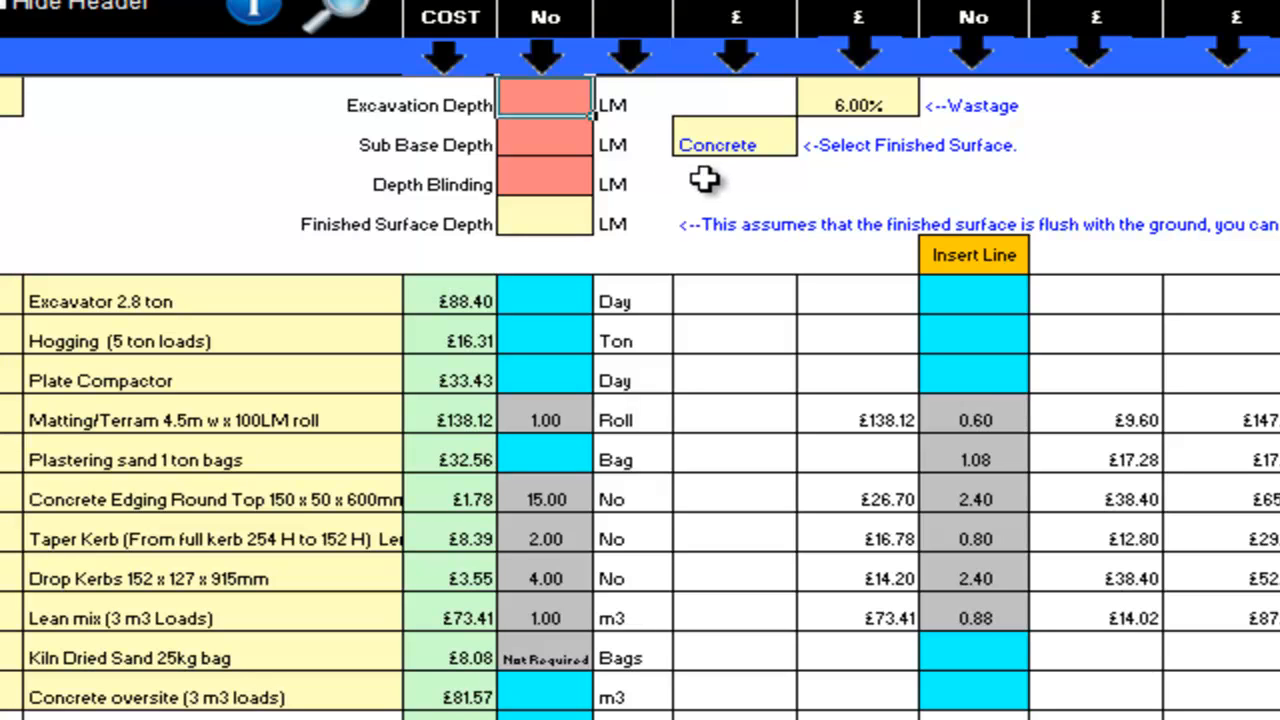
pyautogui.write('0.3')
pyautogui.press('Return')
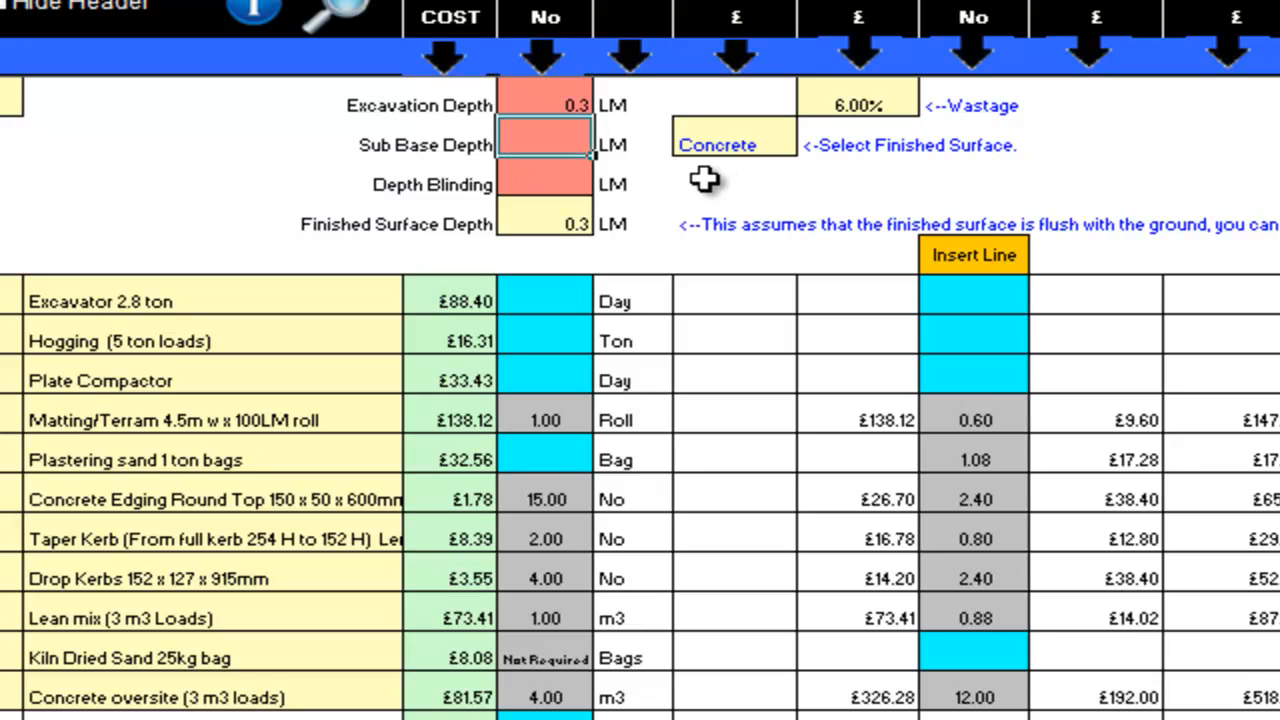
pyautogui.write('0.15')
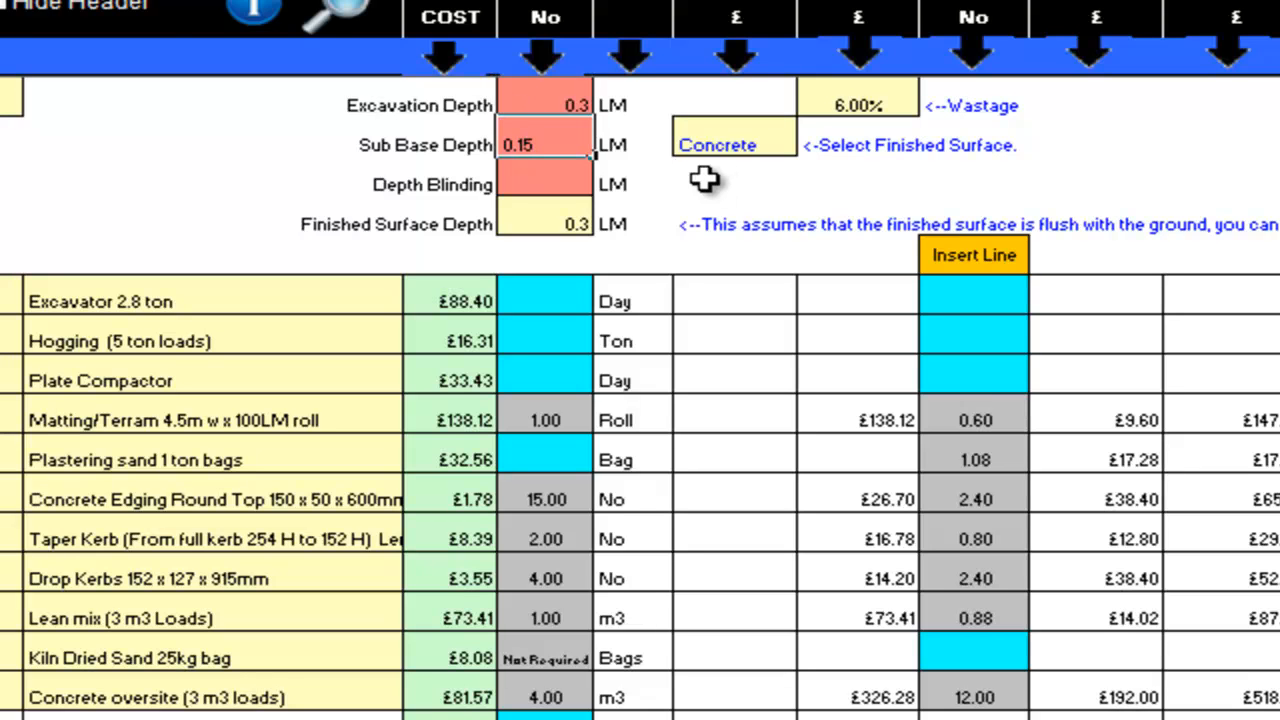
pyautogui.press('Return')
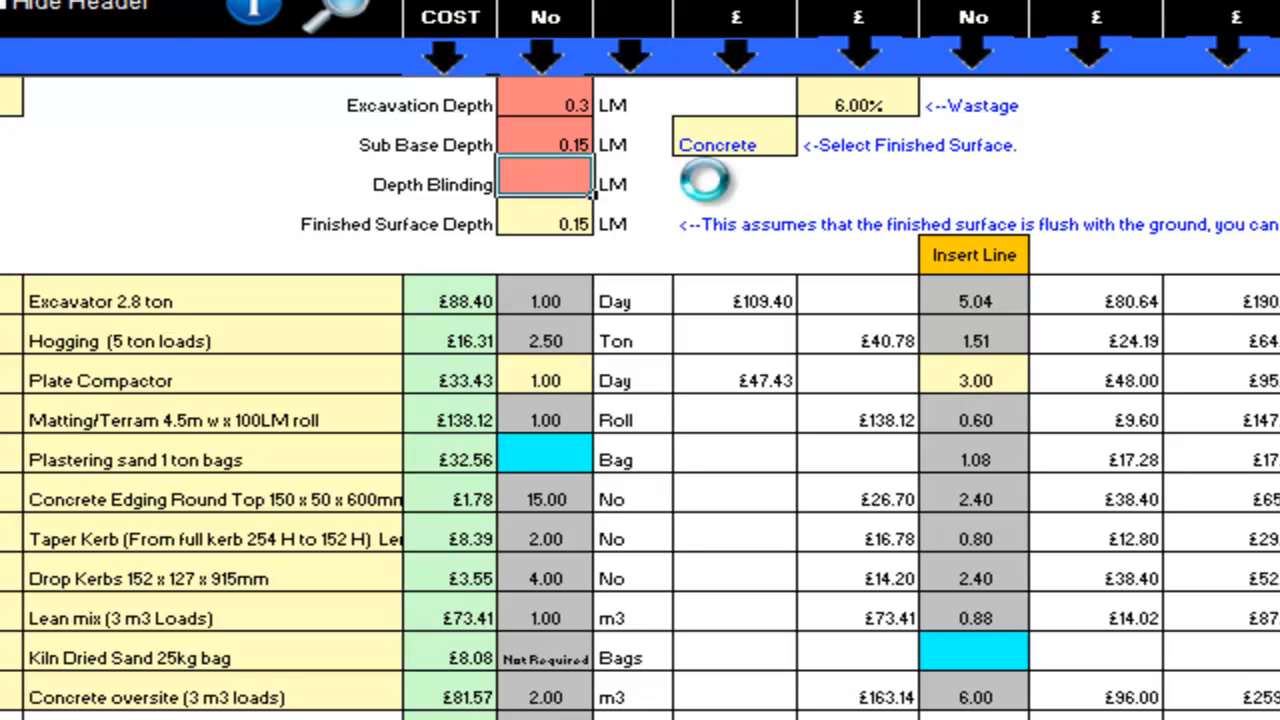
pyautogui.write('0.02')
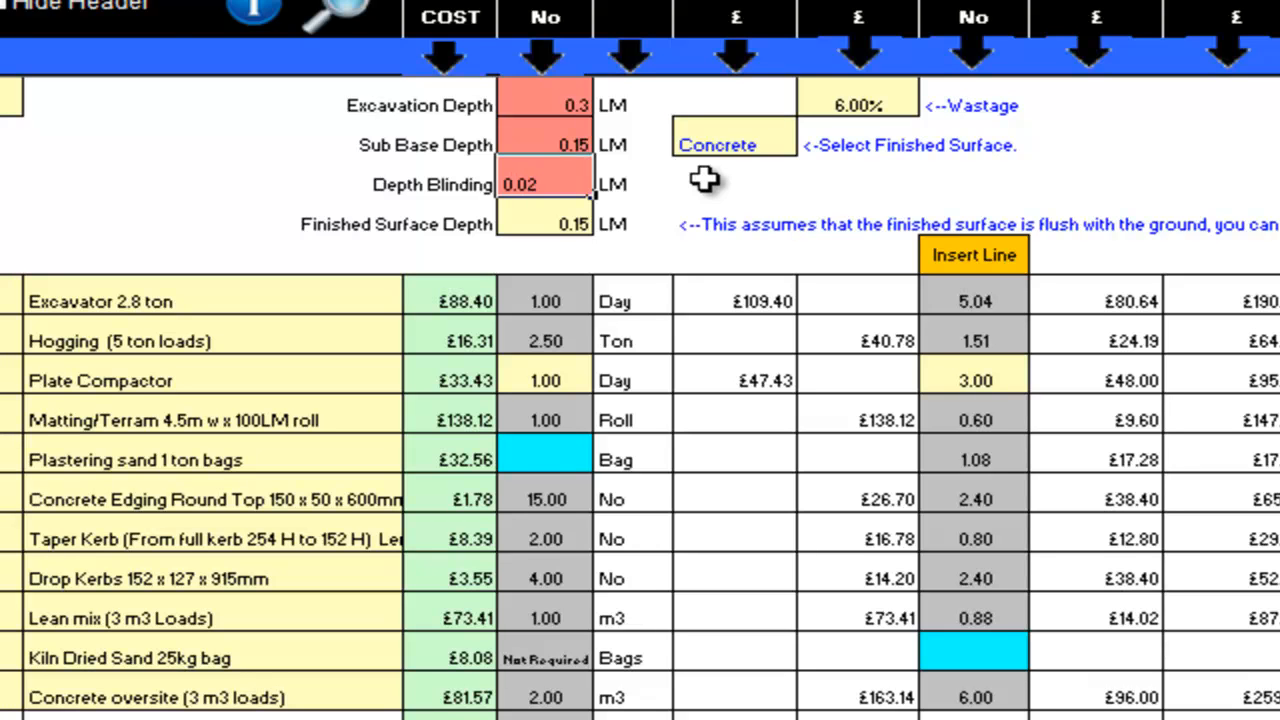
pyautogui.press('Return')
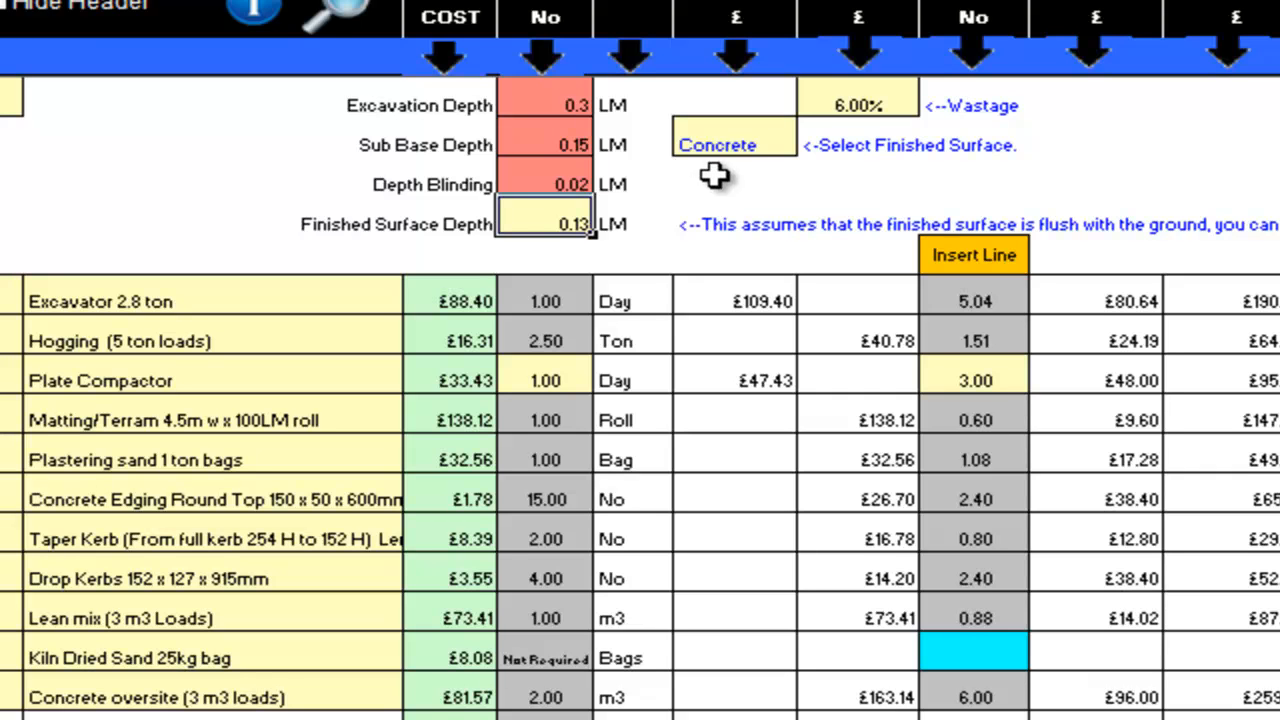
# View the finished surface options available for the Drive Entrance without changing the selection.
pyautogui.click(738, 148)
pyautogui.click(814, 143)
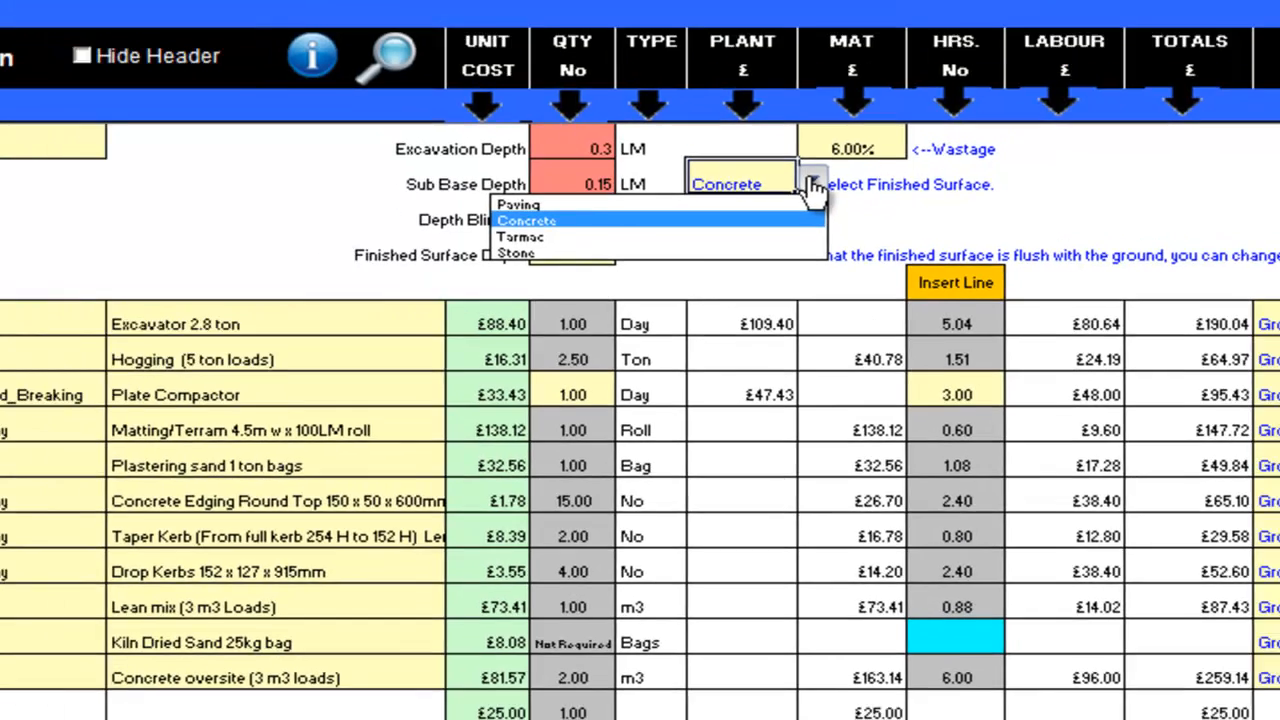
pyautogui.click(813, 145)
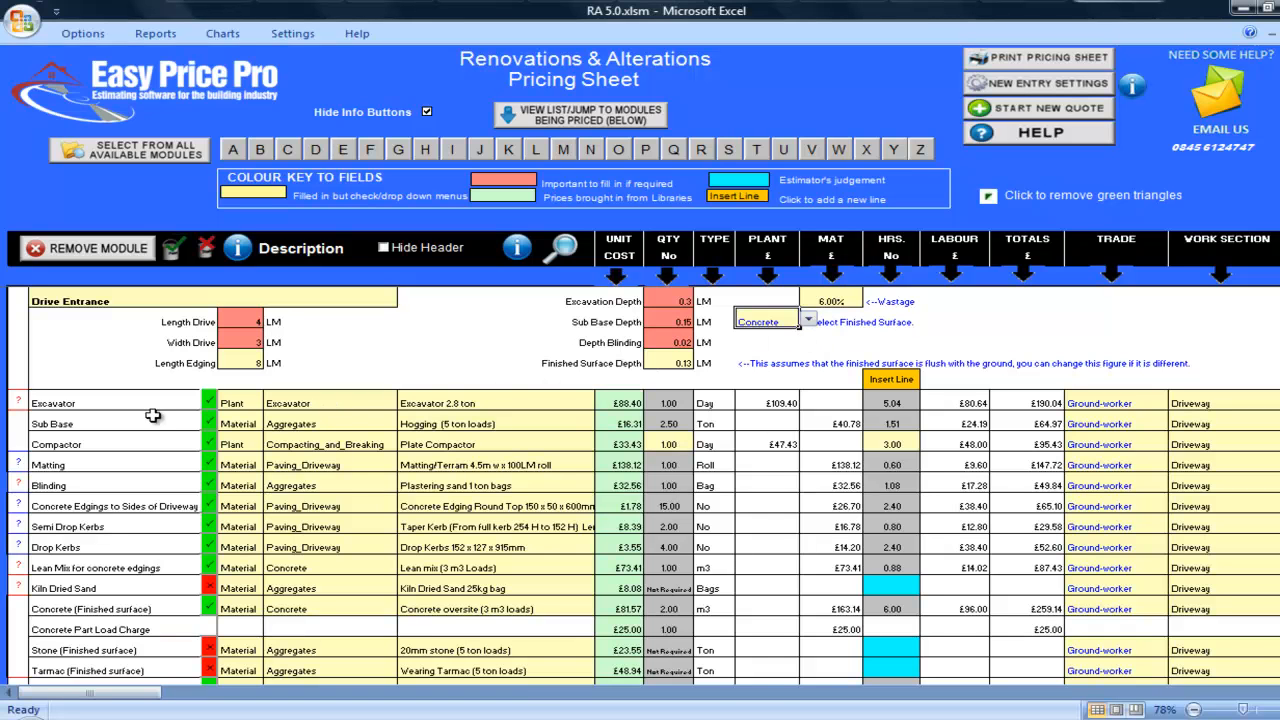
# Examine the excavator selection help and the lean mix concrete edging help, leaving both without entering changes.
pyautogui.click(18, 402)
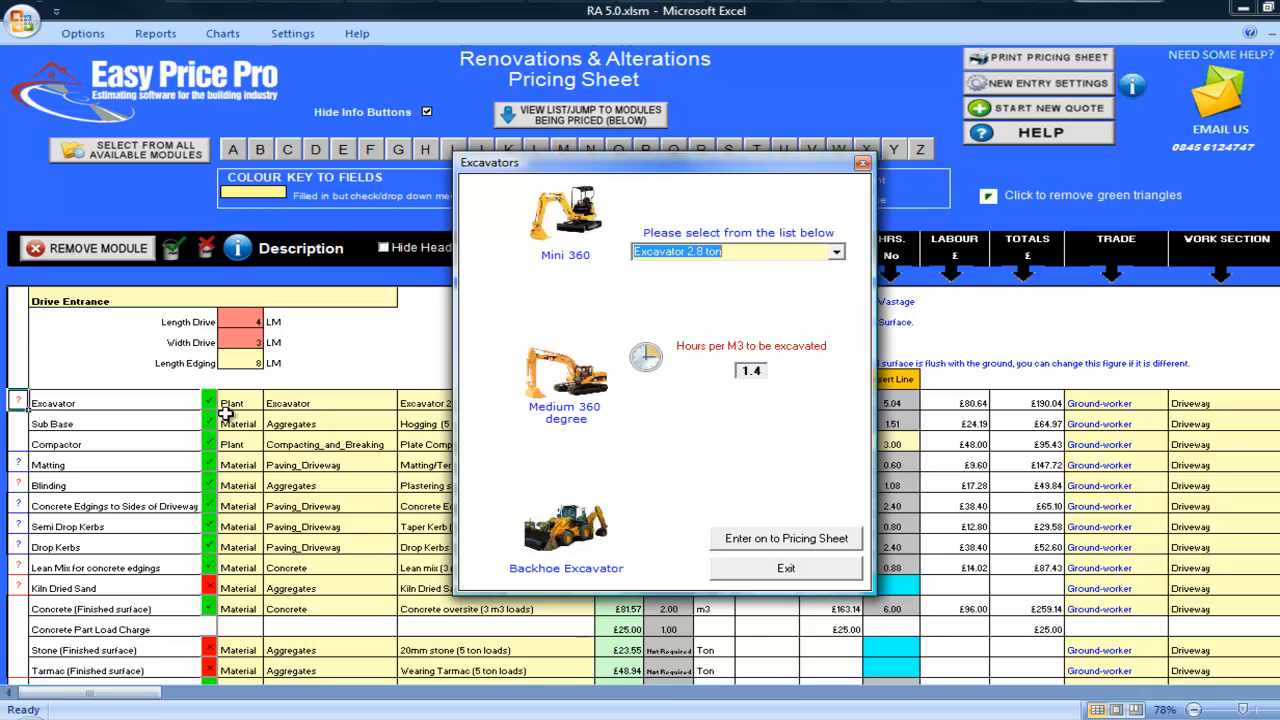
pyautogui.click(785, 572)
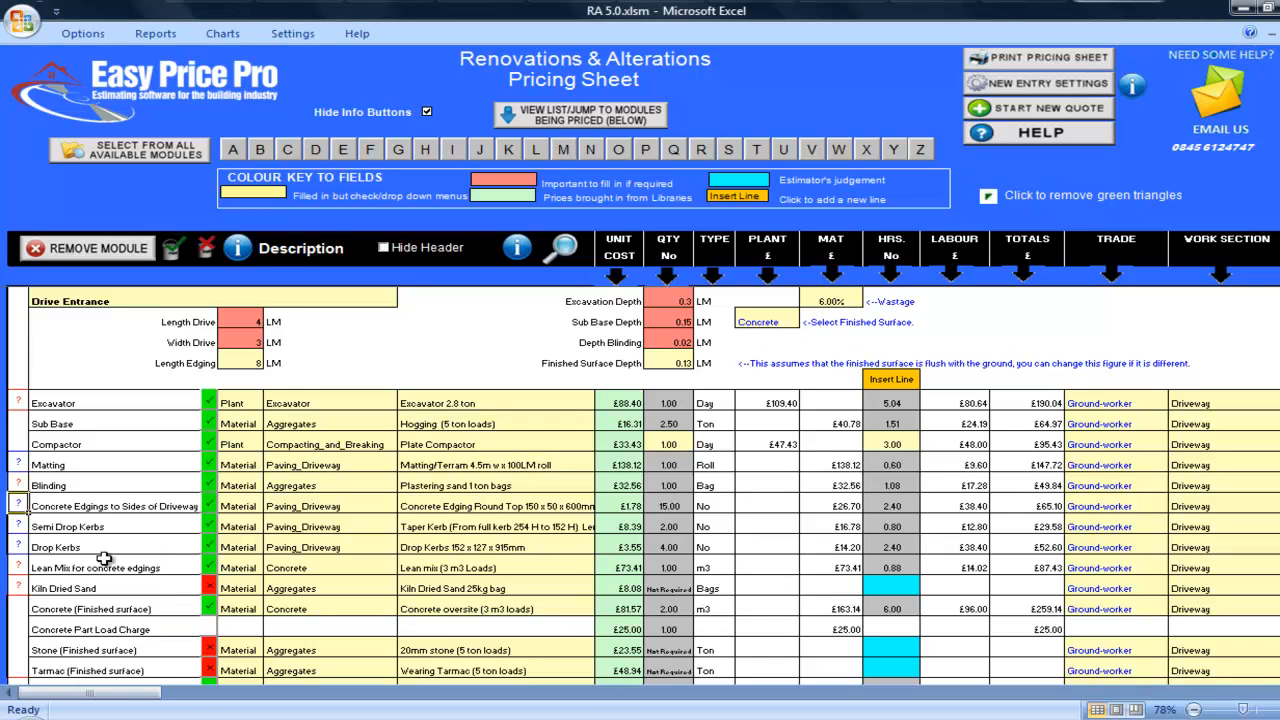
pyautogui.click(18, 566)
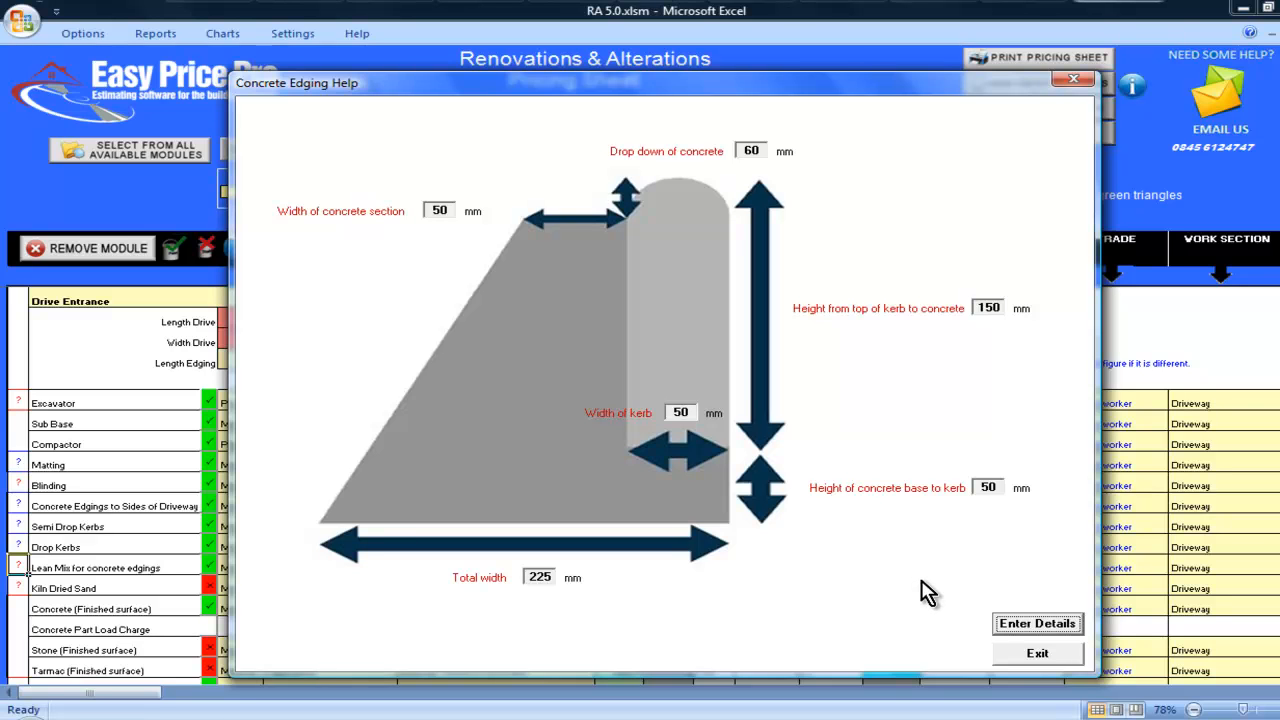
pyautogui.click(1028, 652)
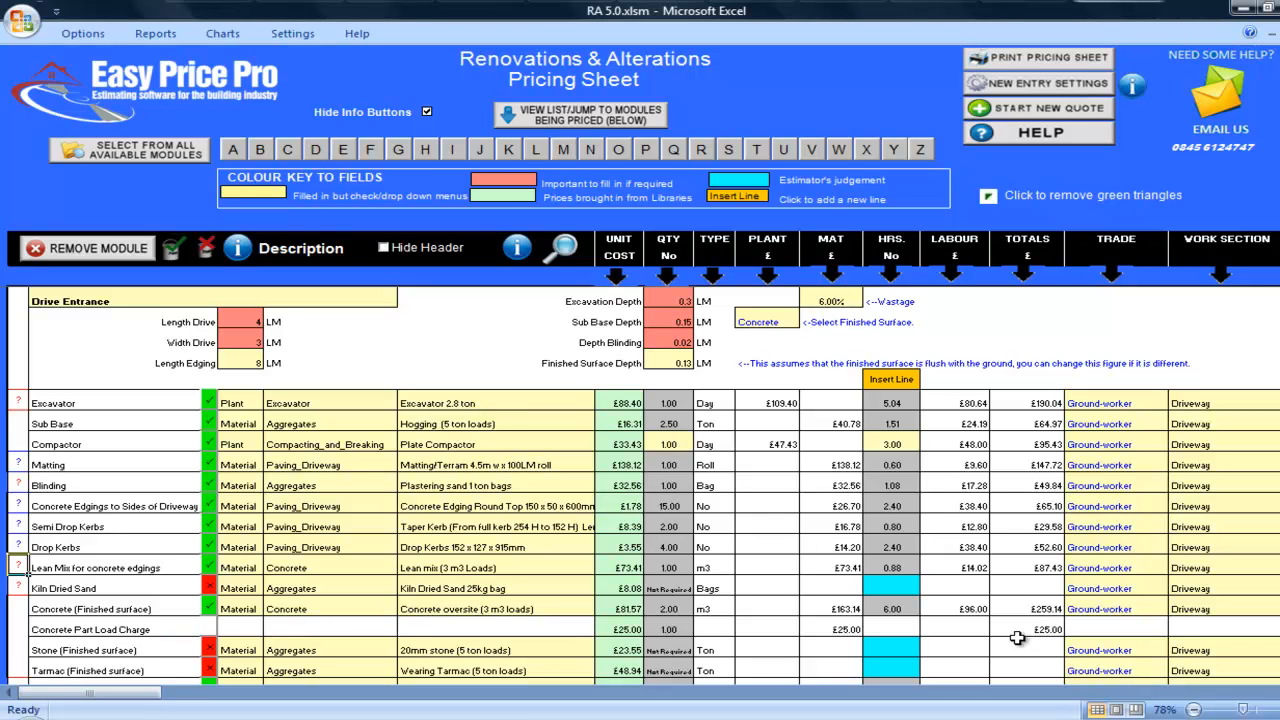
# Enter the 8 yard skip as the waste disposal for the Drive Entrance.
pyautogui.scroll(-2, 1017, 637)
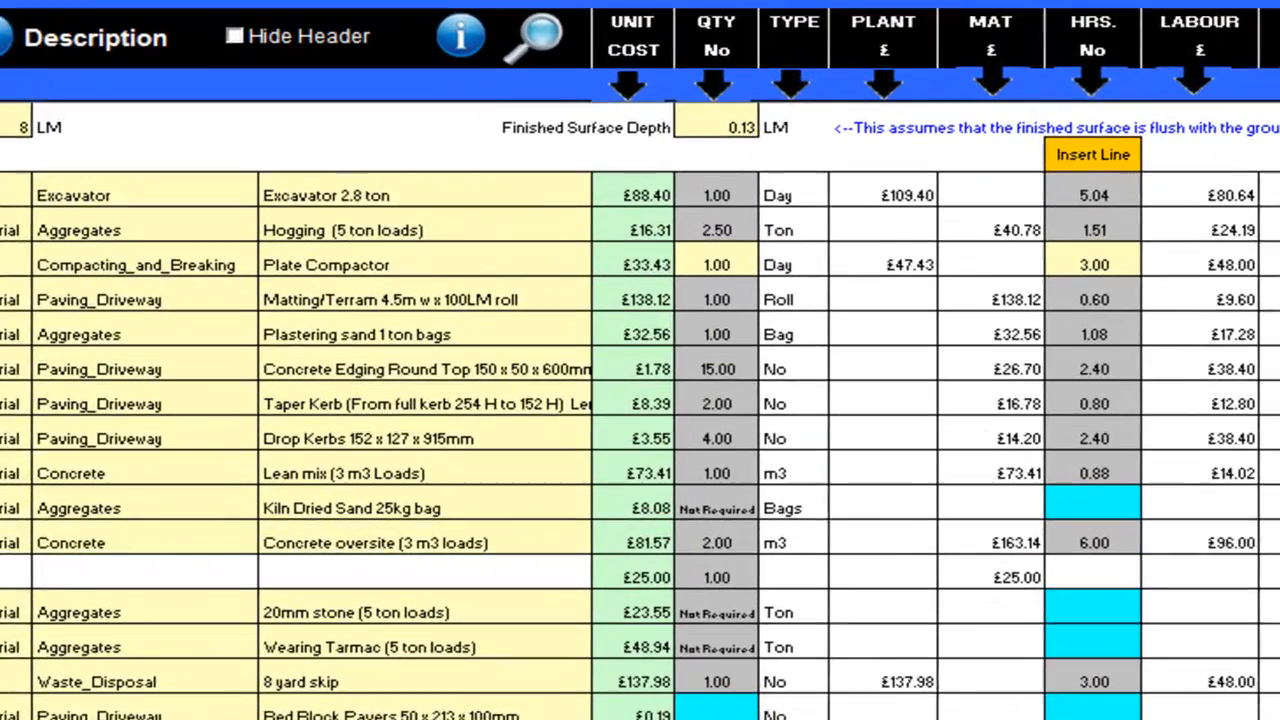
pyautogui.scroll(-1, 640, 396)
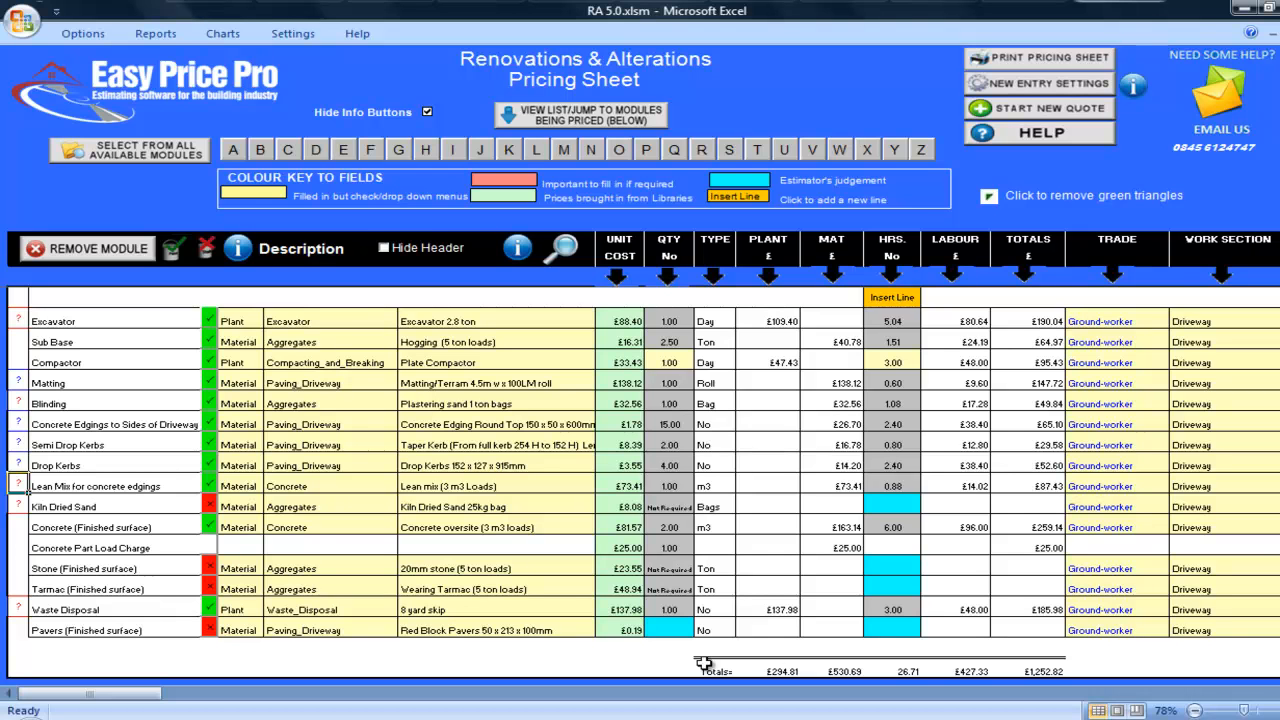
pyautogui.click(17, 610)
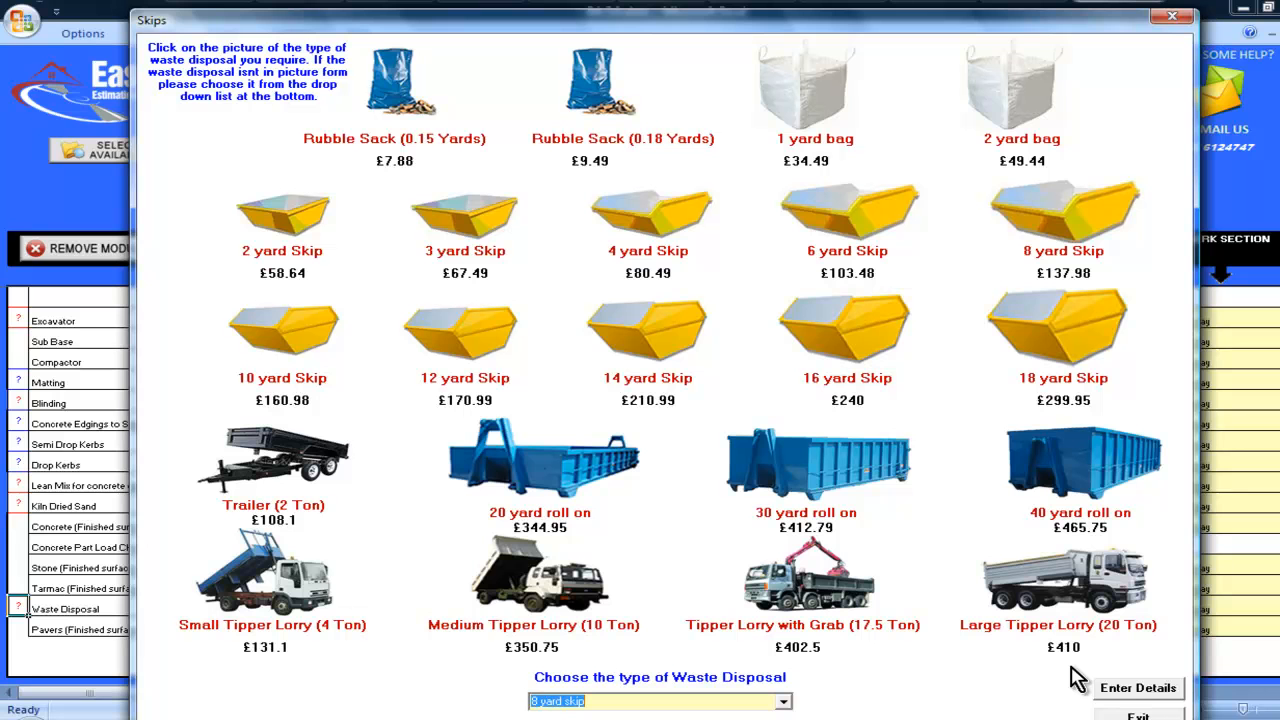
pyautogui.click(1135, 689)
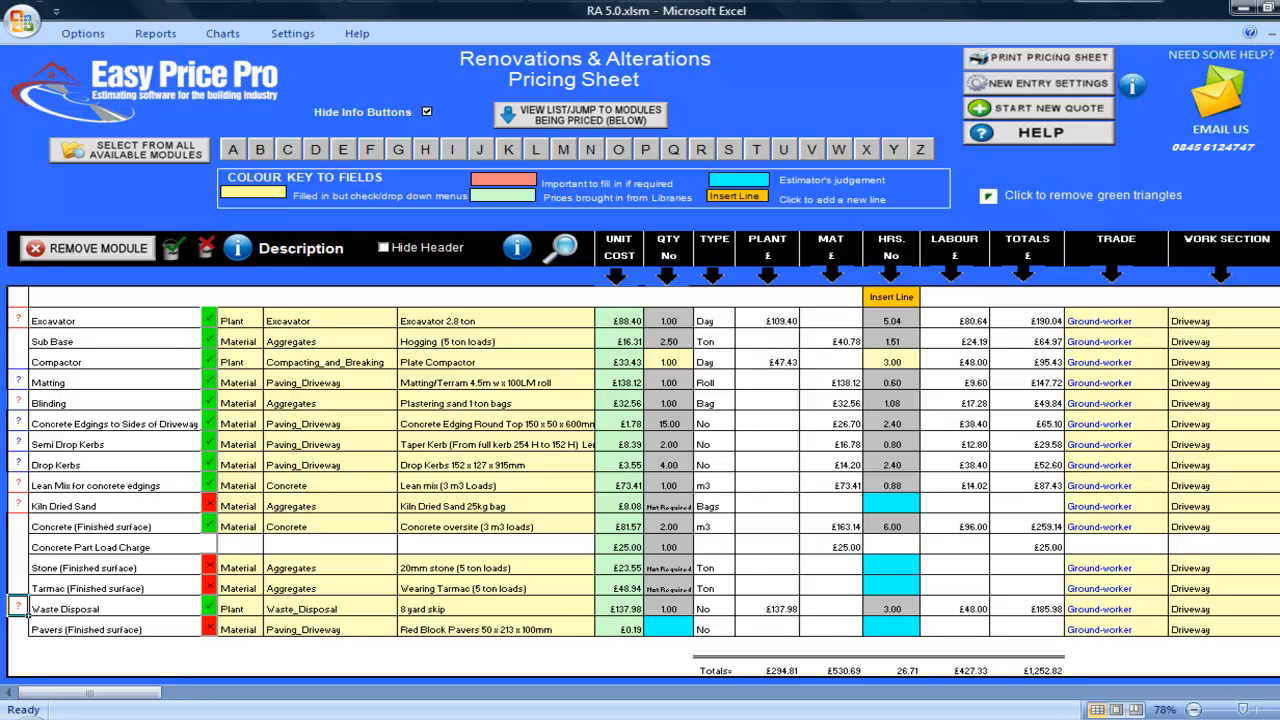
# Set the Drive Entrance finished surface to Paving and look over the priced lines.
pyautogui.scroll(2, 18, 612)
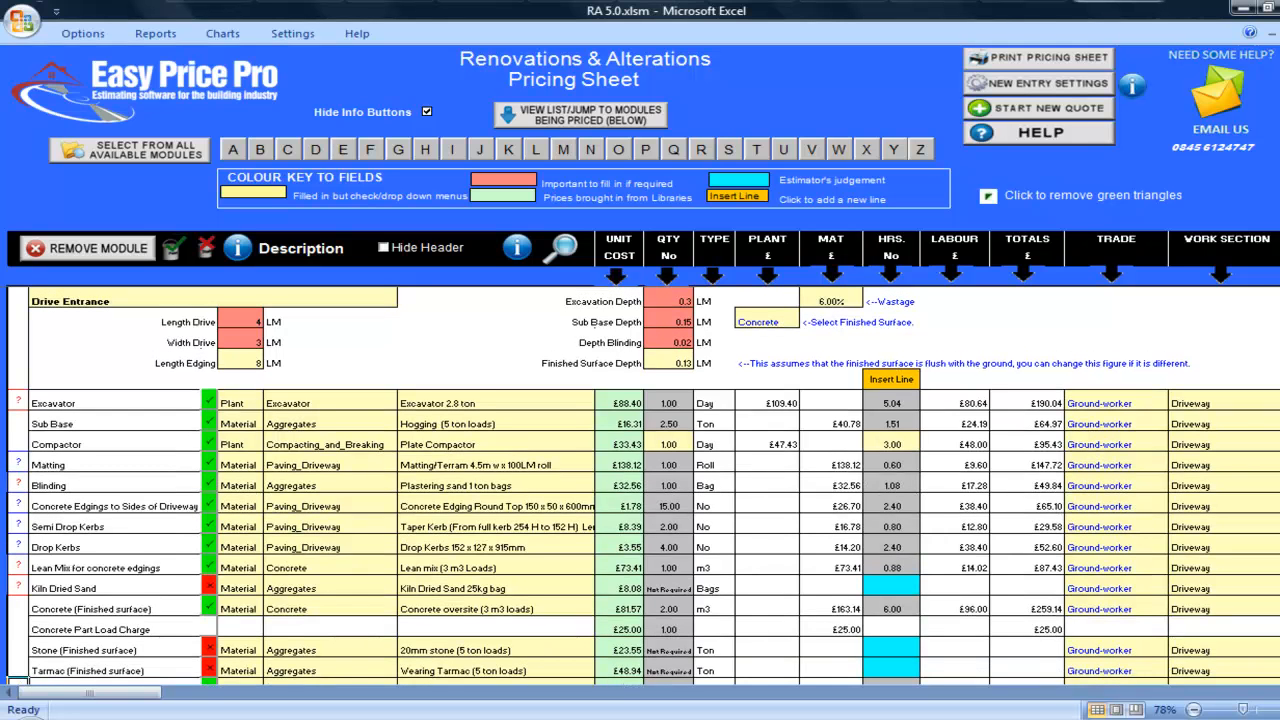
pyautogui.click(1205, 588)
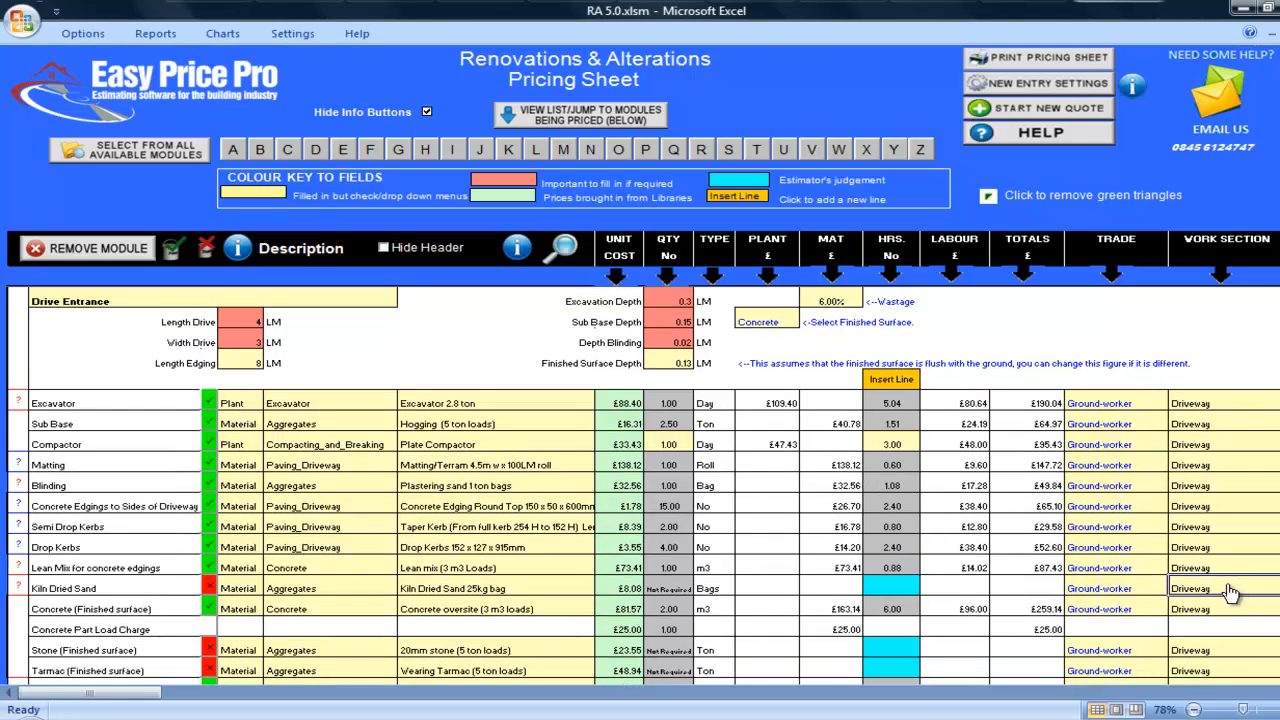
pyautogui.press('Right')
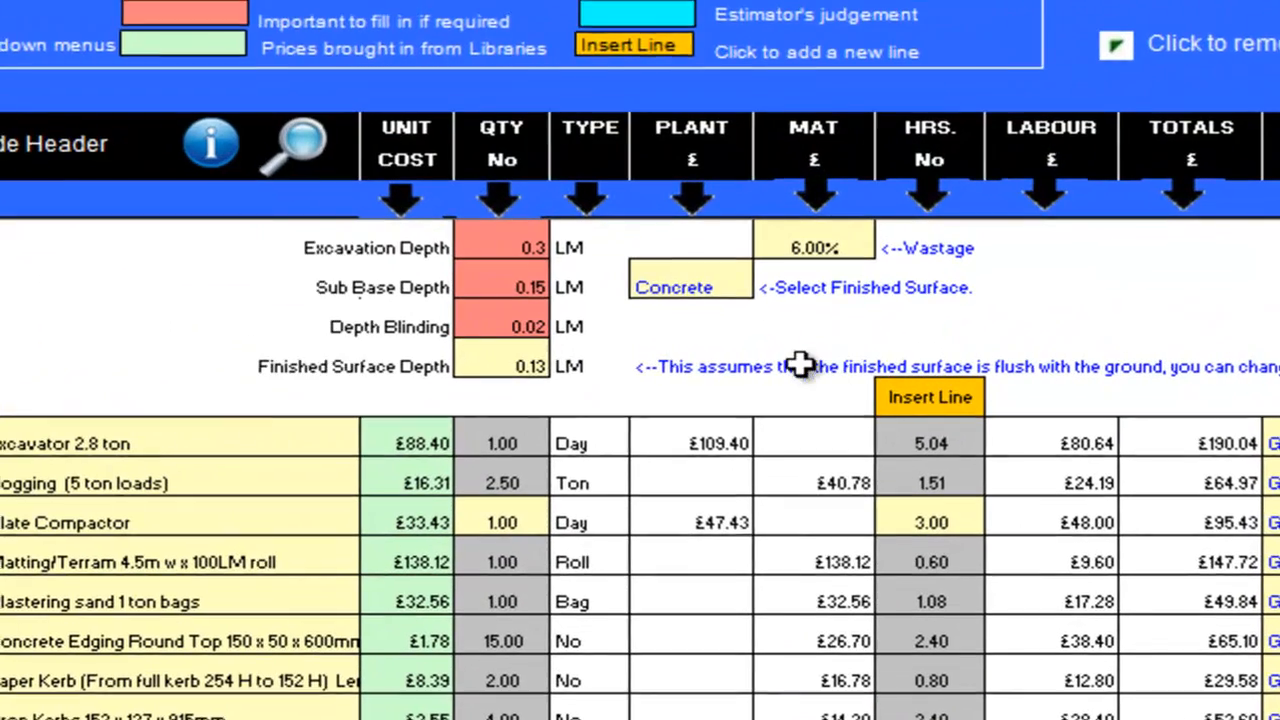
pyautogui.click(745, 288)
pyautogui.click(770, 284)
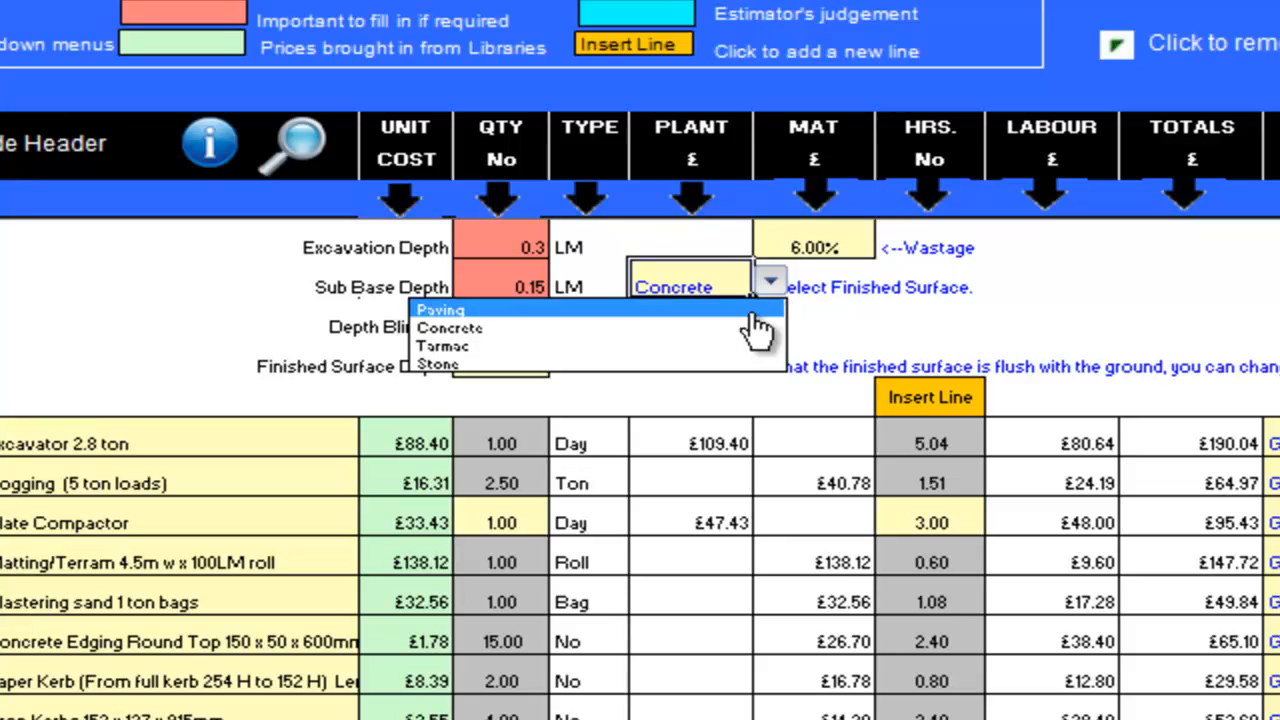
pyautogui.click(752, 314)
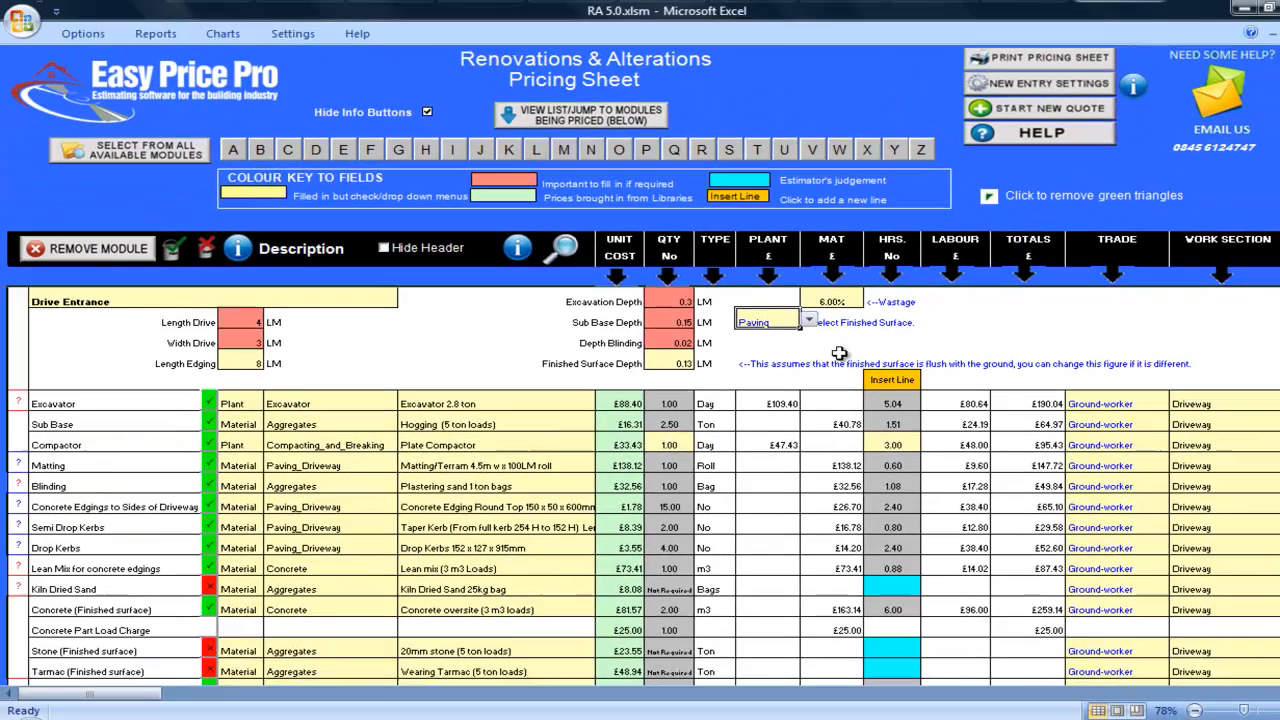
pyautogui.scroll(-1, 845, 357)
pyautogui.scroll(-2, 845, 357)
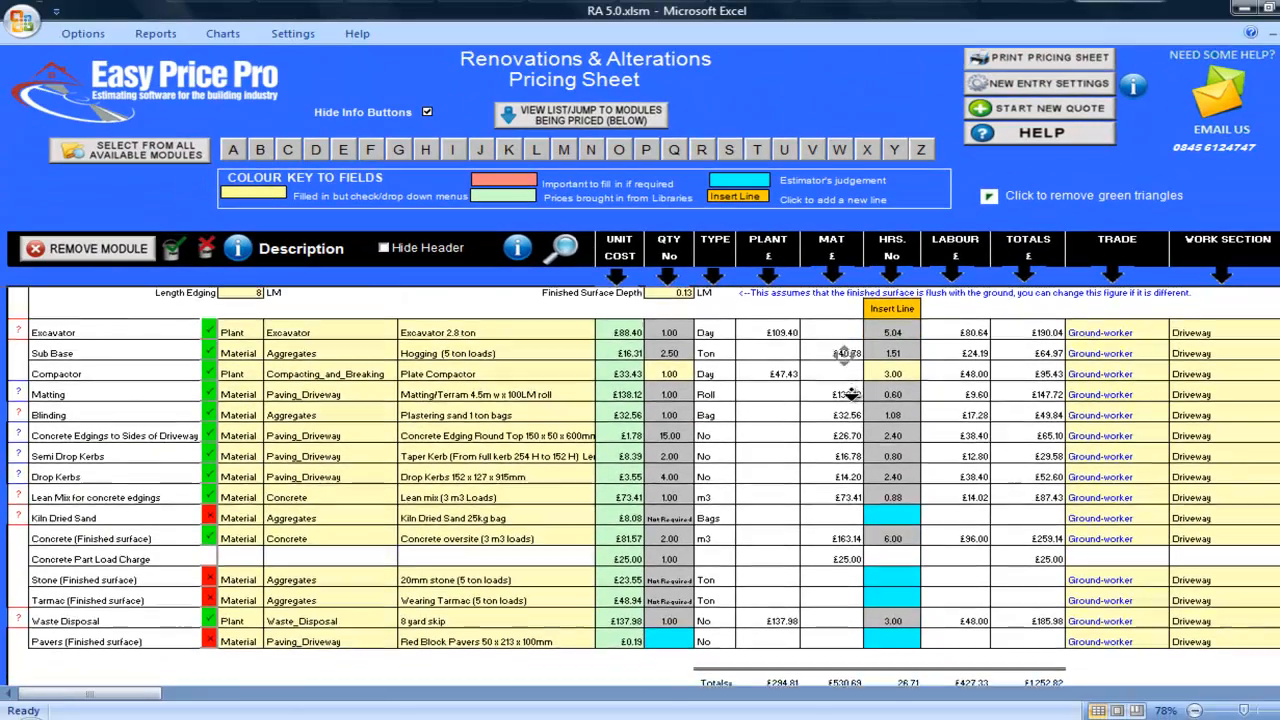
pyautogui.scroll(2, 845, 357)
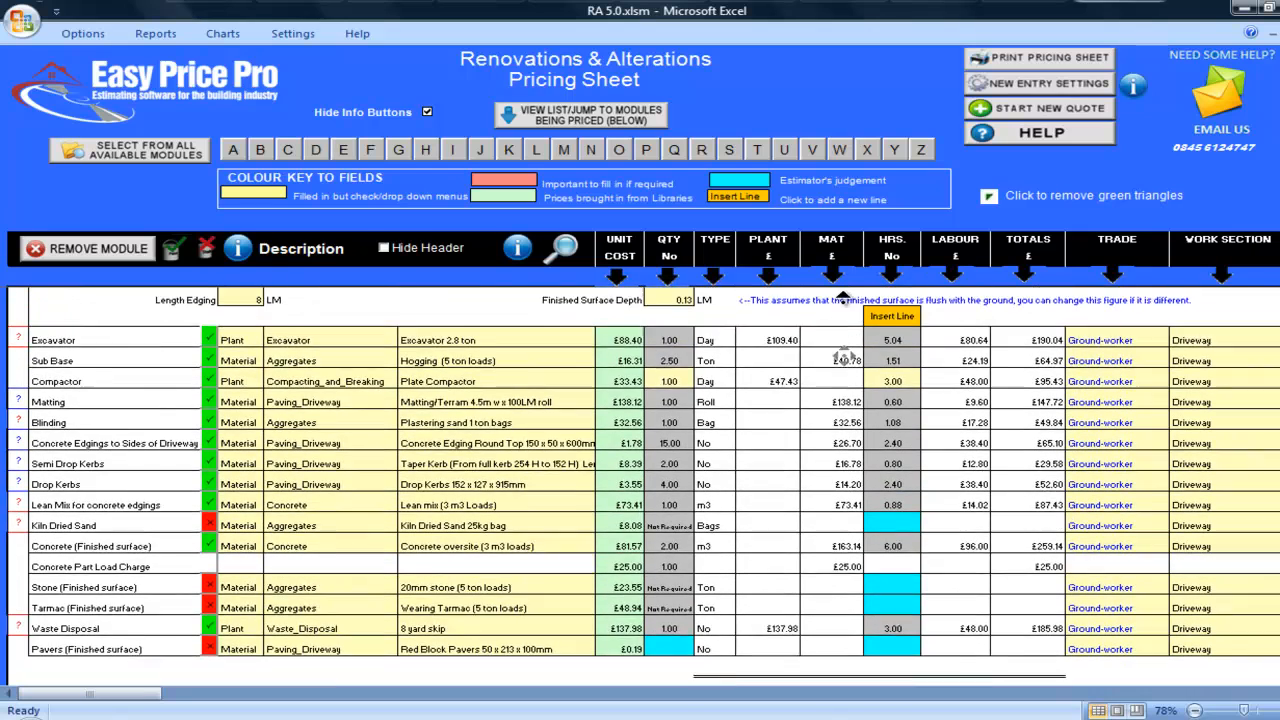
# Change the Drive Entrance finished surface to Tarmac and review the priced lines.
pyautogui.click(808, 320)
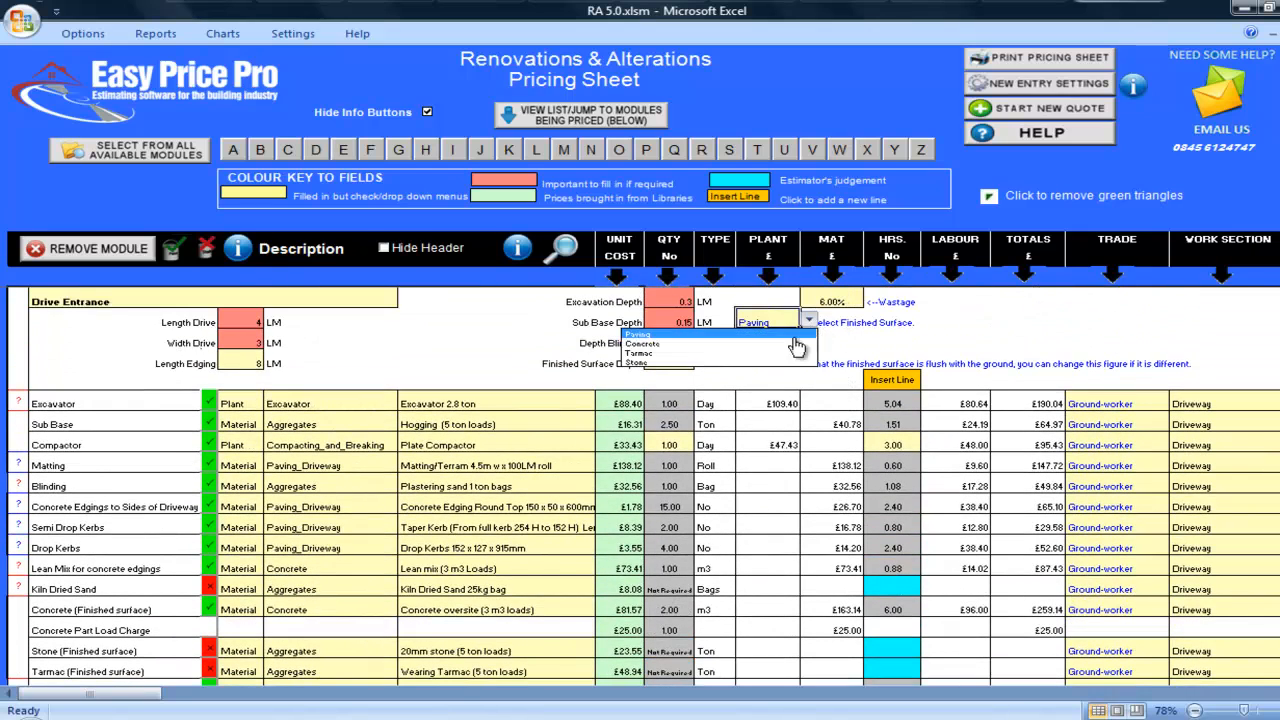
pyautogui.click(808, 320)
pyautogui.click(798, 353)
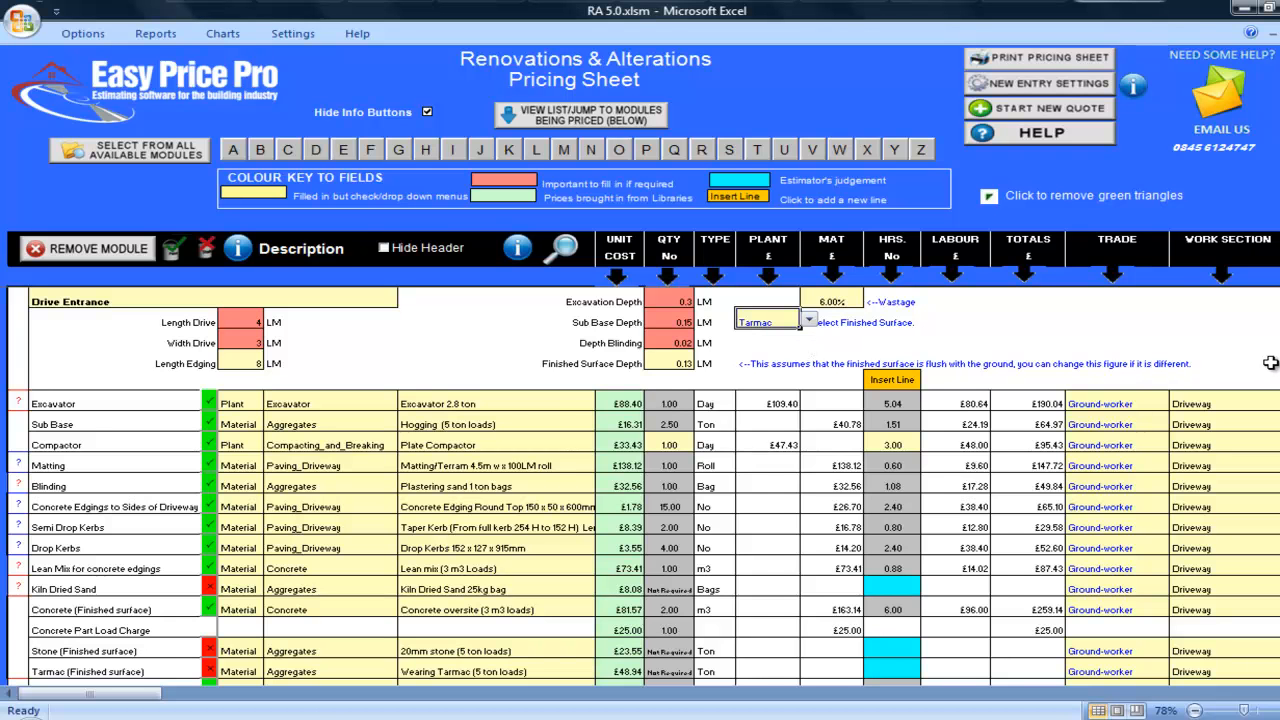
pyautogui.scroll(-4, 643, 487)
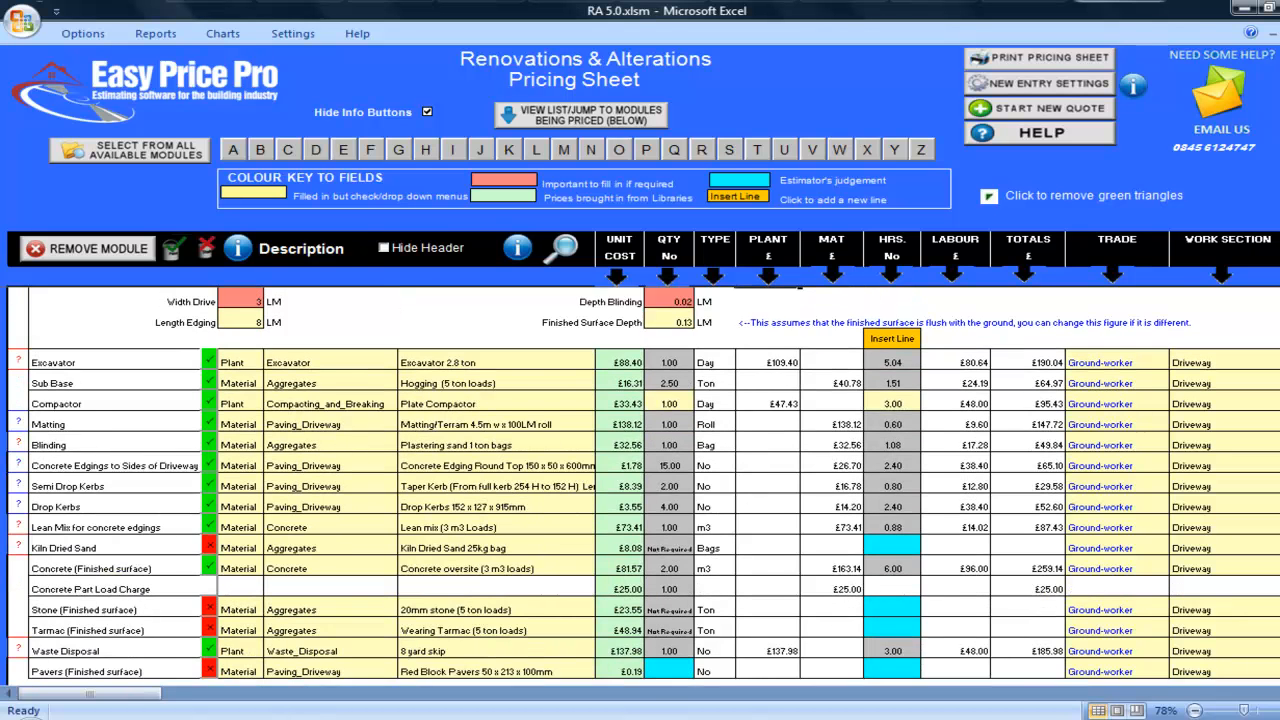